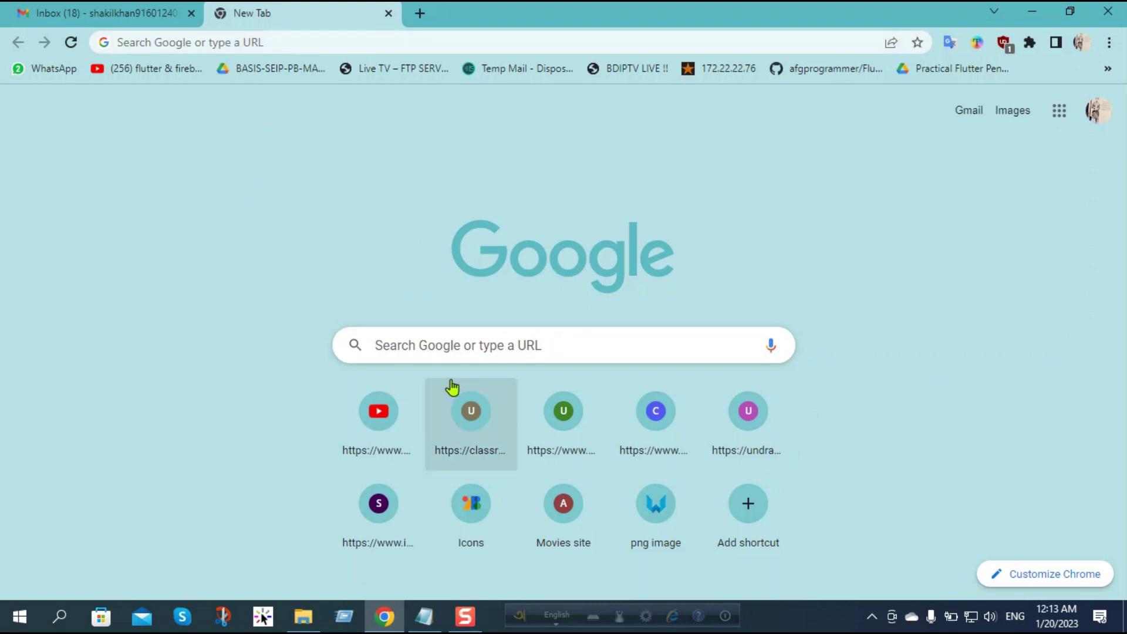
Step: Enter the query 'gmail' in the Google search box on Chrome's new tab page
left_click(451, 345)
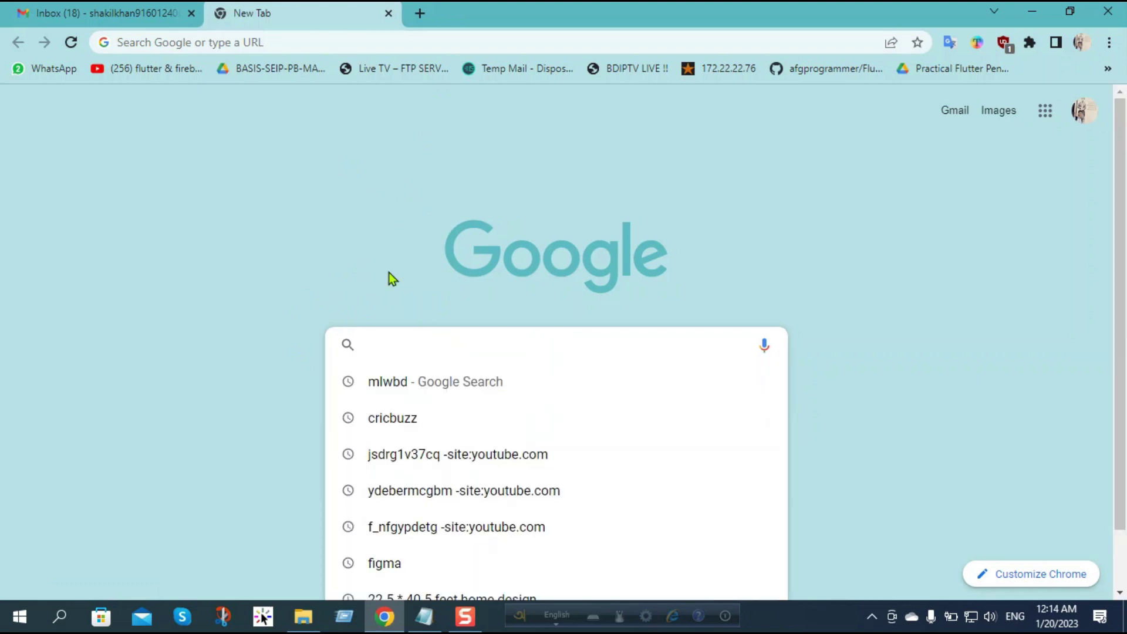
left_click(379, 248)
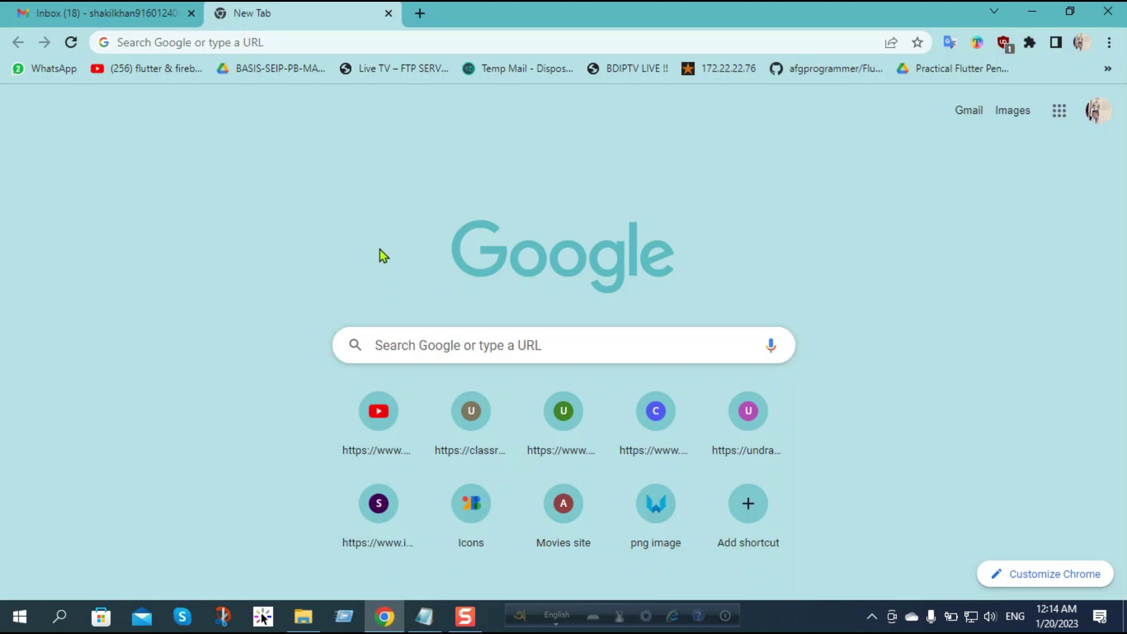
left_click(428, 335)
type("gmail")
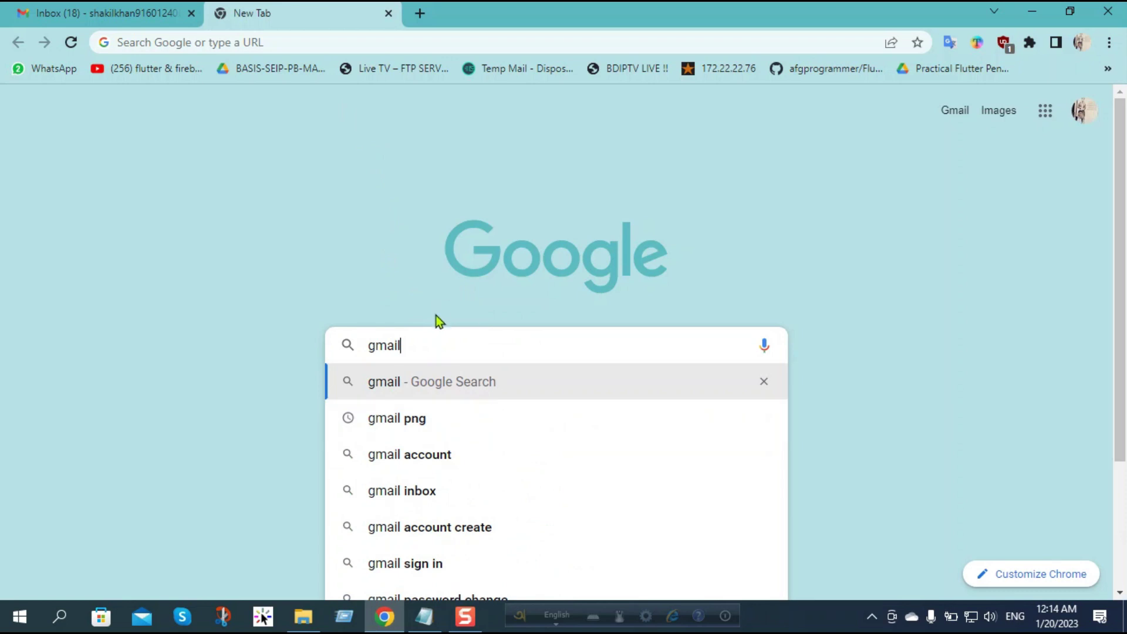
Step: Run the 'gmail' search and bring up the Google results page
key("Return")
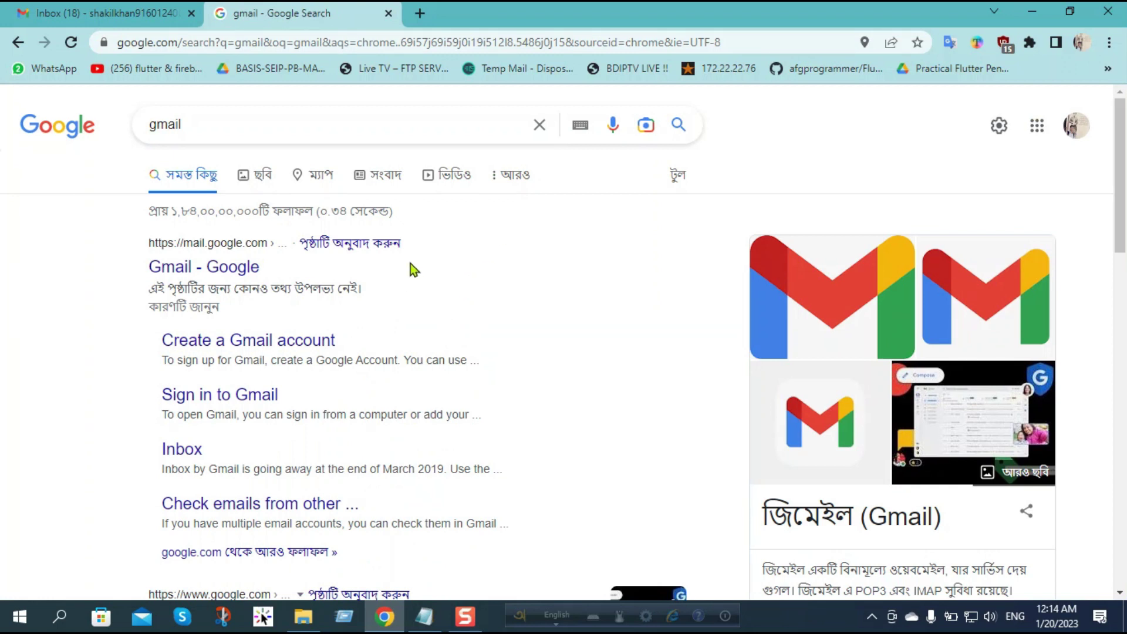
left_click(198, 124)
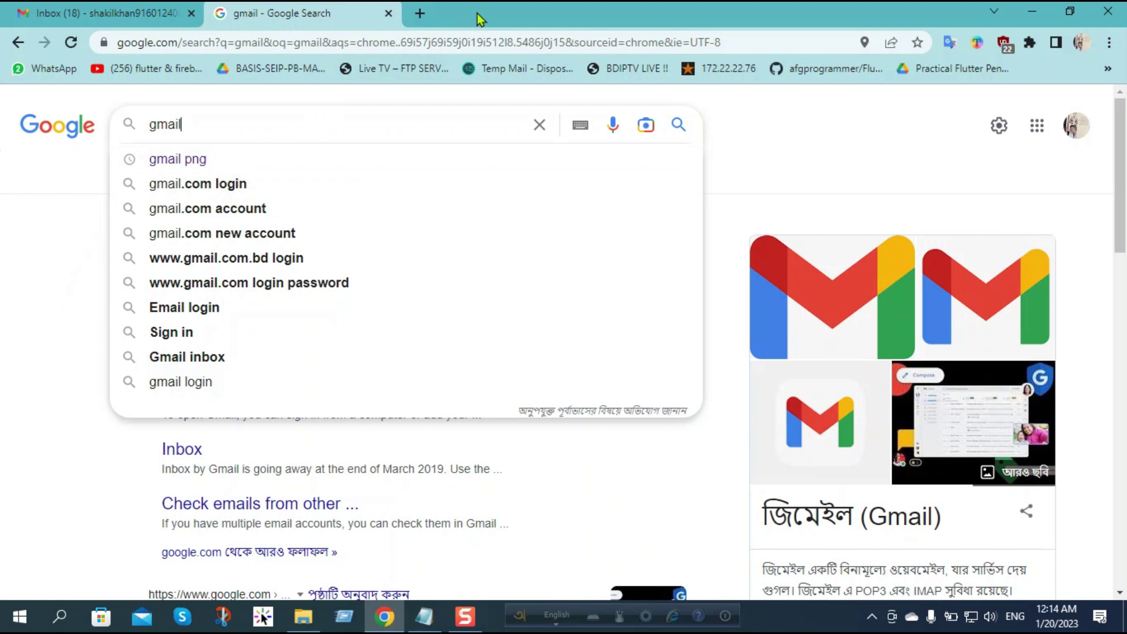
left_click(781, 122)
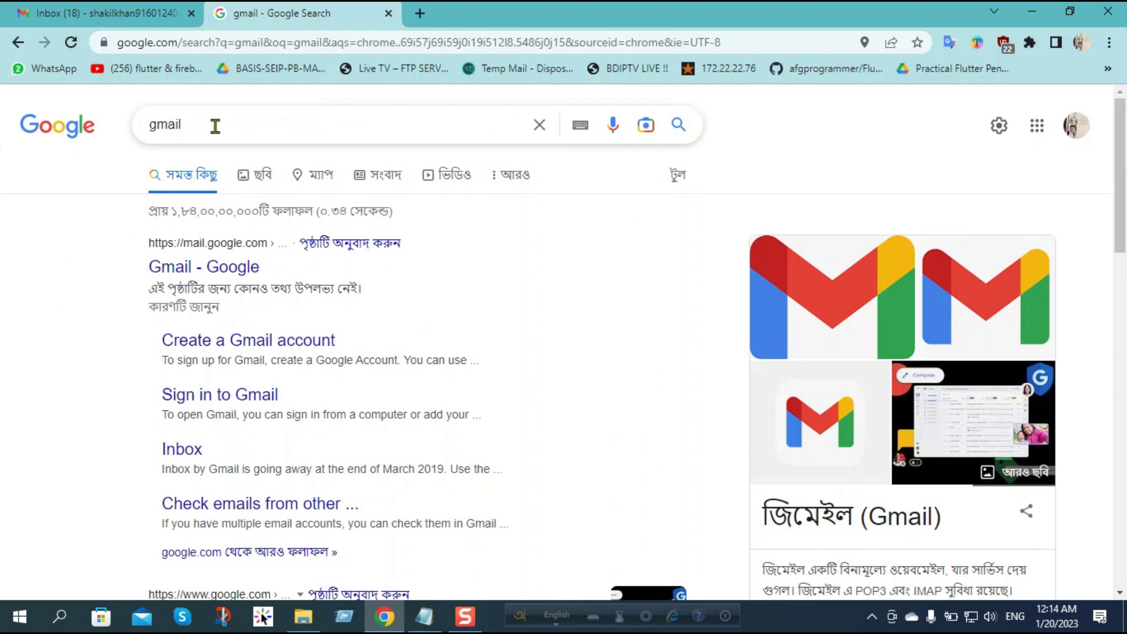
Step: Rerun the 'gmail' search in a new tab, then switch to the Gmail inbox tab
left_click(419, 13)
left_click(409, 340)
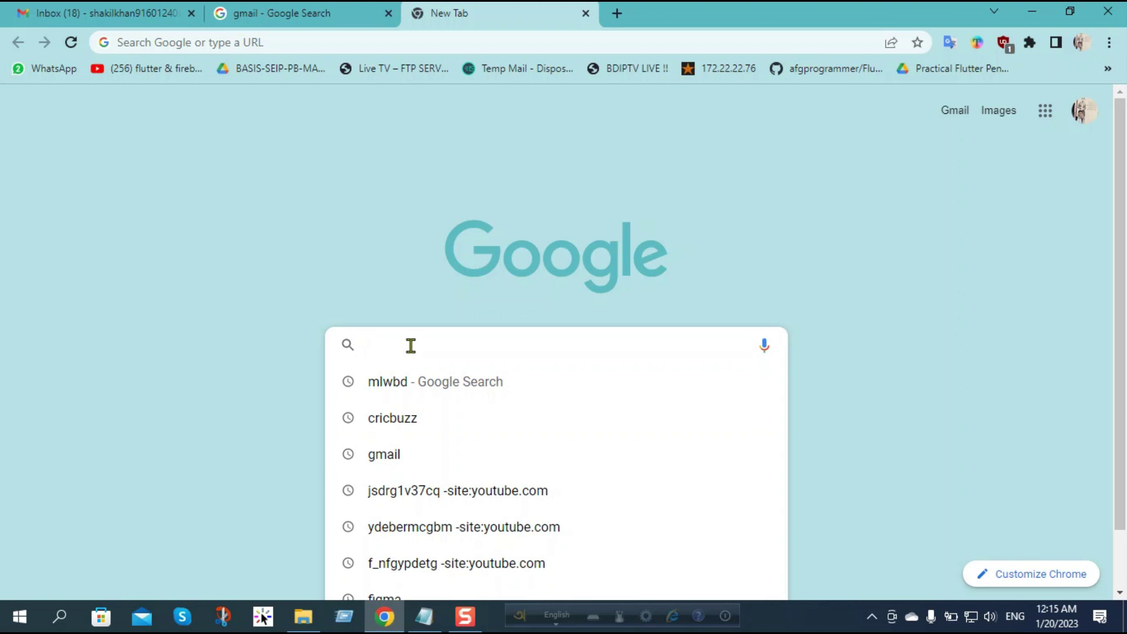
left_click(397, 464)
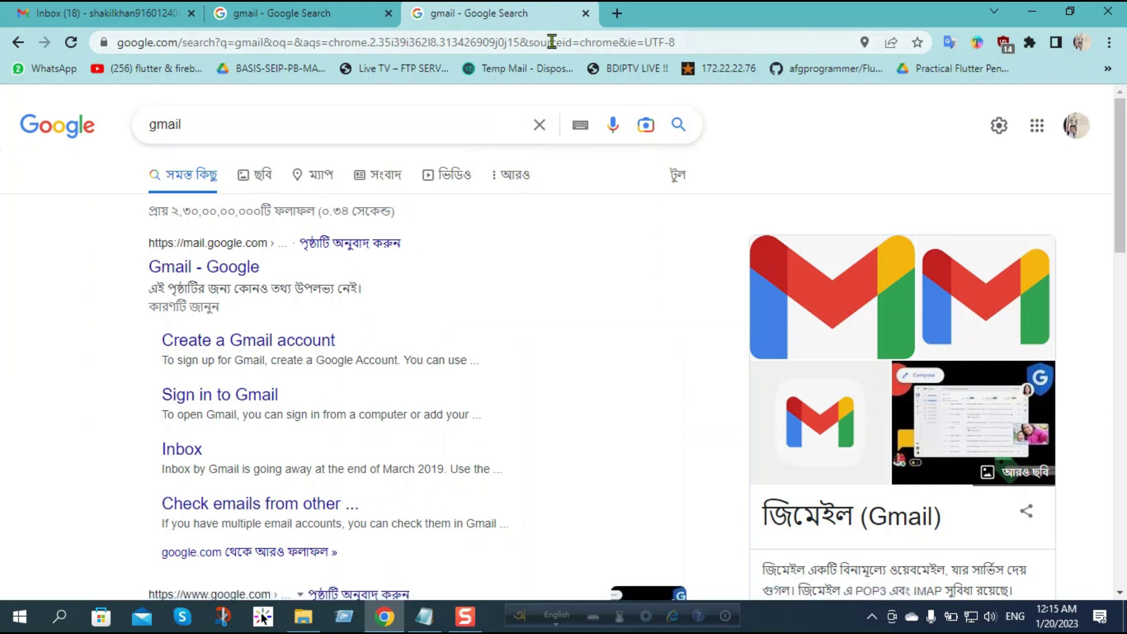
left_click(115, 14)
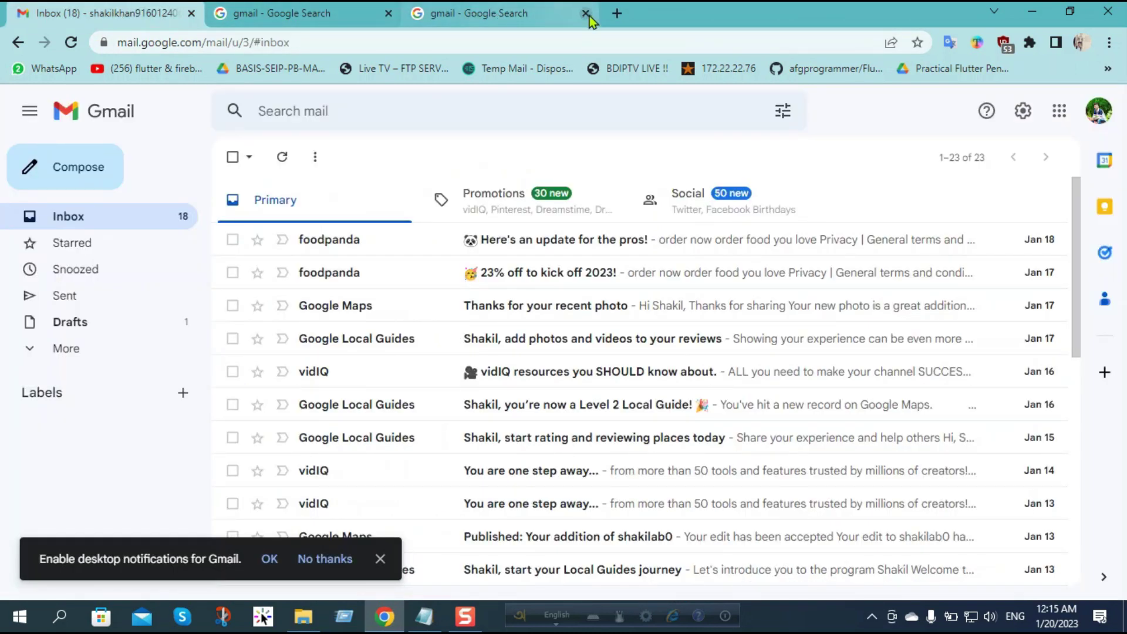
Step: Close the extra search tab, dismiss the desktop-notification bar, and start a blank new message
left_click(585, 13)
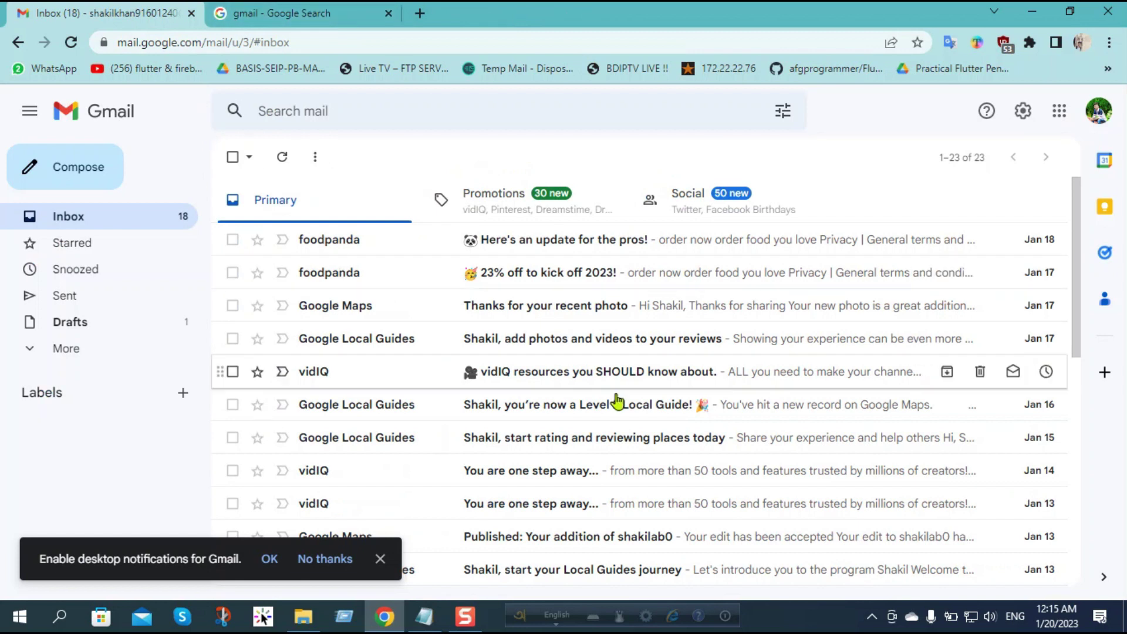
scroll(431, 357, "down", 3)
scroll(418, 411, "up", 3)
scroll(356, 387, "down", 1)
scroll(356, 374, "down", 2)
scroll(357, 372, "up", 4)
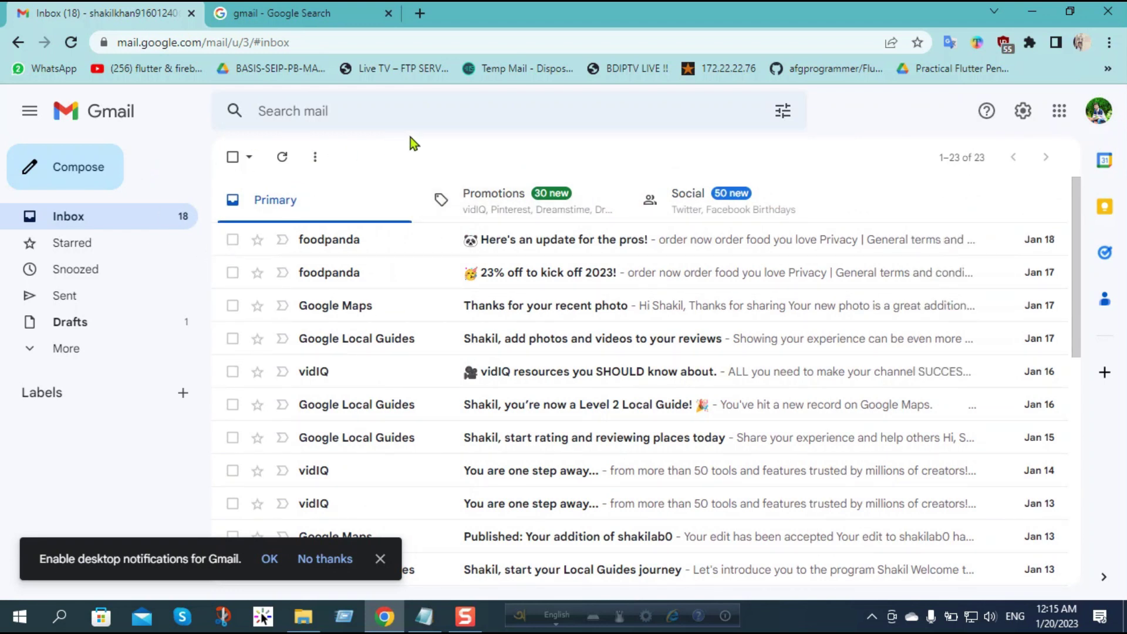
left_click(378, 560)
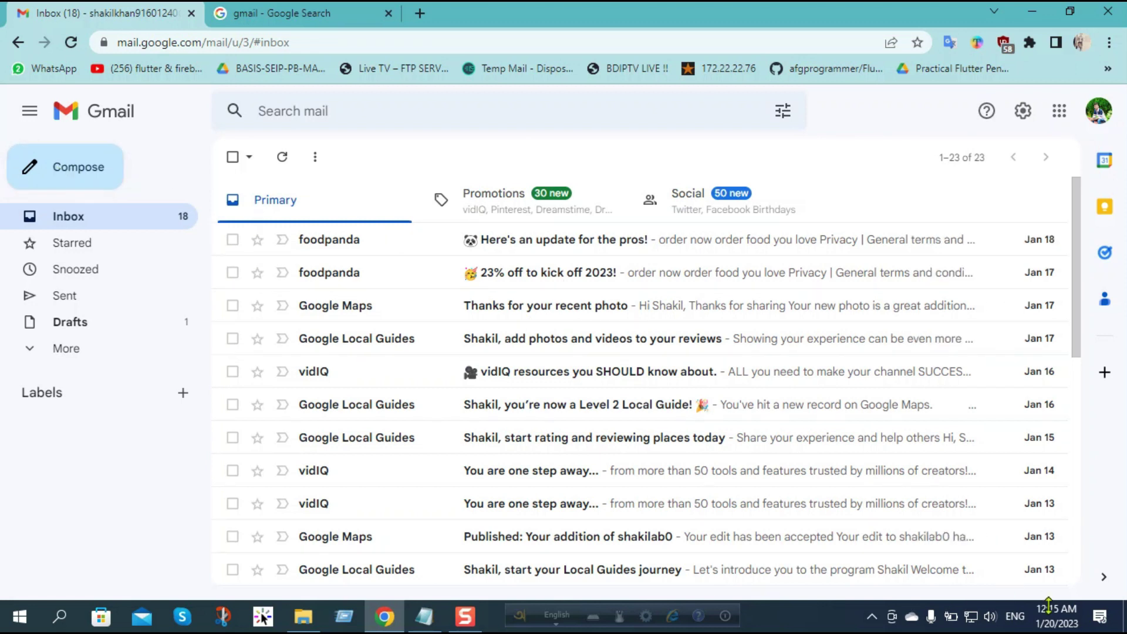
left_click(50, 173)
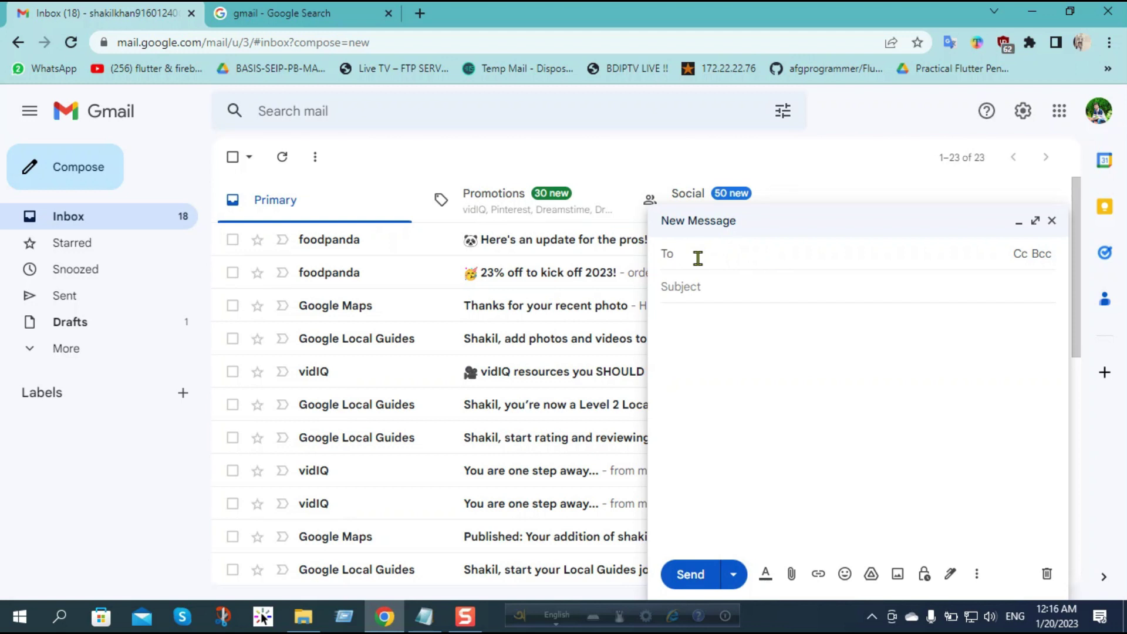
Step: Fill the To field by typing the contact's first letters and picking their suggested address
left_click(696, 285)
left_click(693, 253)
type("sha")
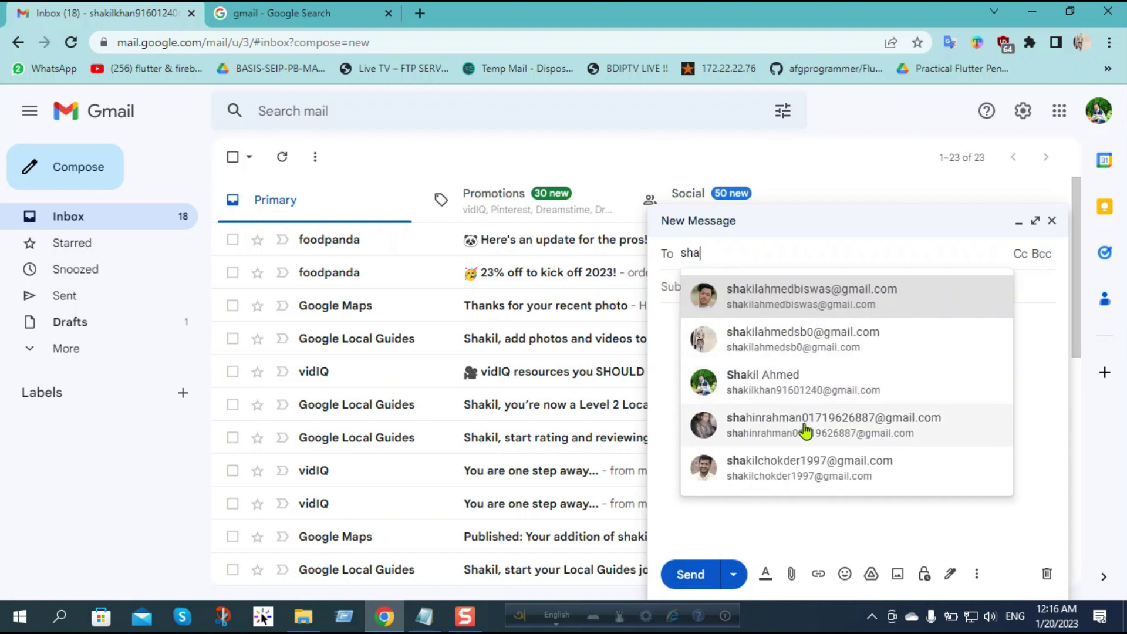
left_click(786, 298)
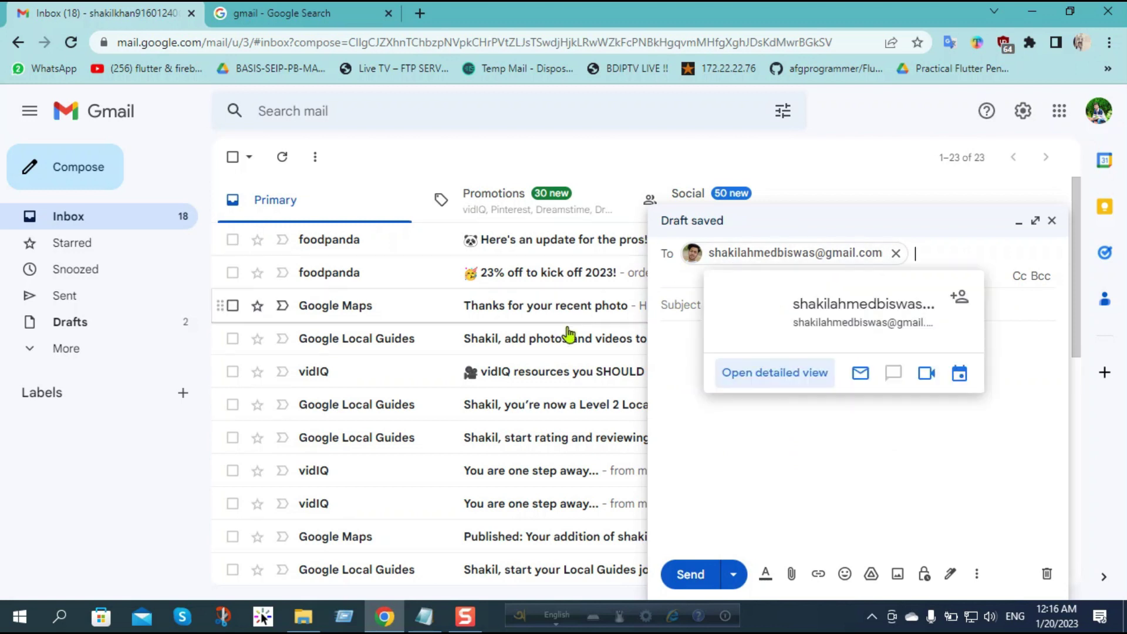
left_click(707, 306)
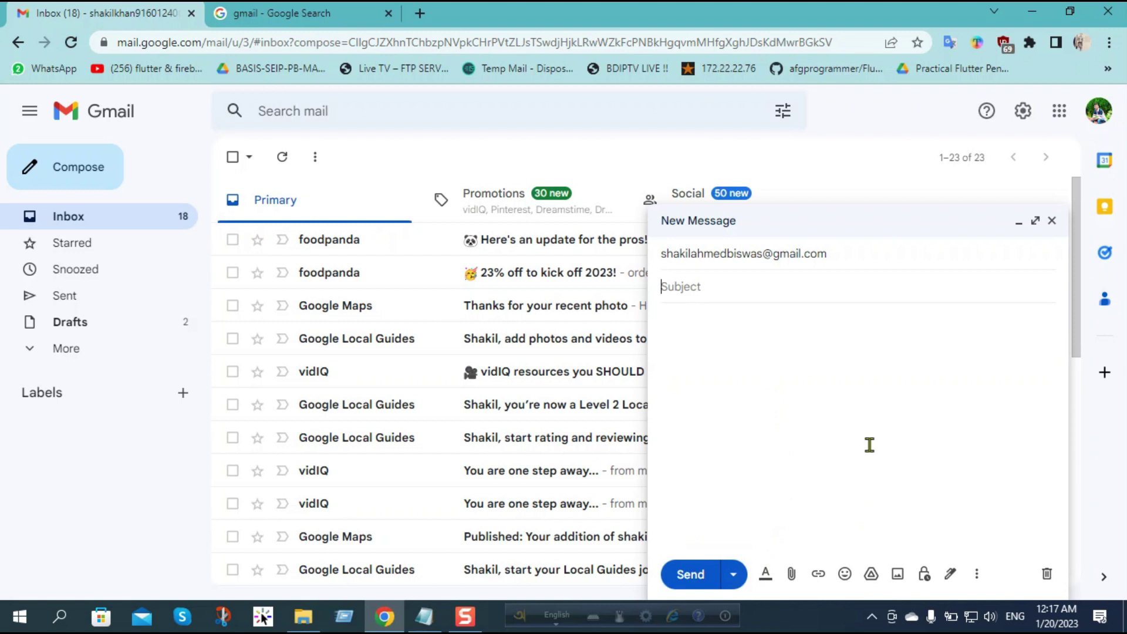
Step: Type the subject 'Internship for Flutter', accepting the spelling correction for 'internship'
left_click(681, 287)
type("inte")
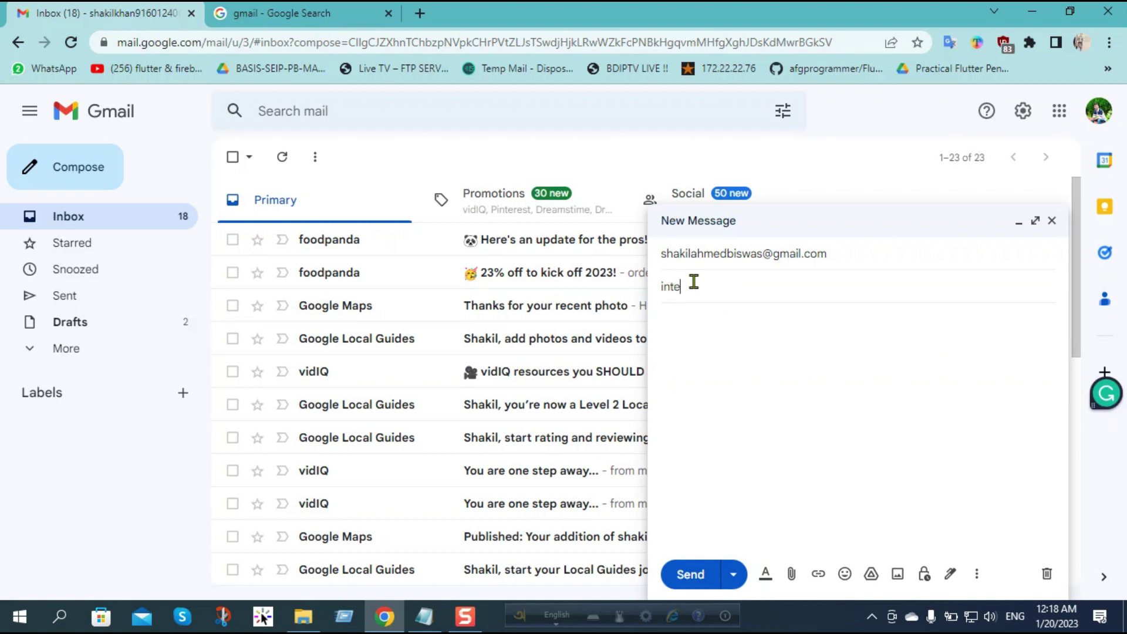
type("rship for Flutter")
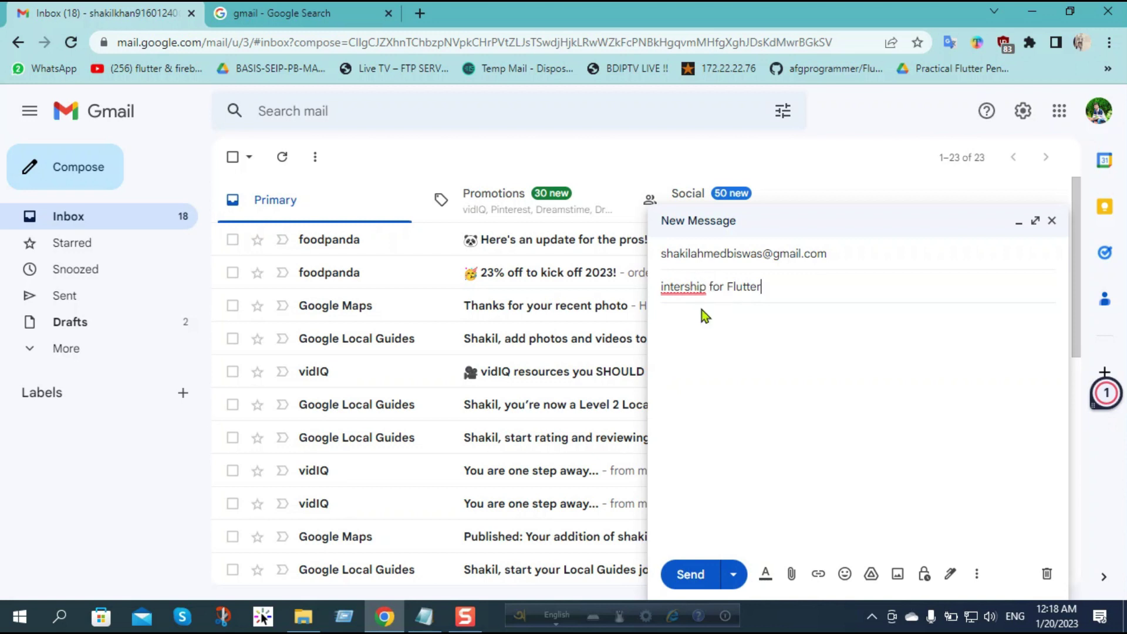
mouse_move(678, 288)
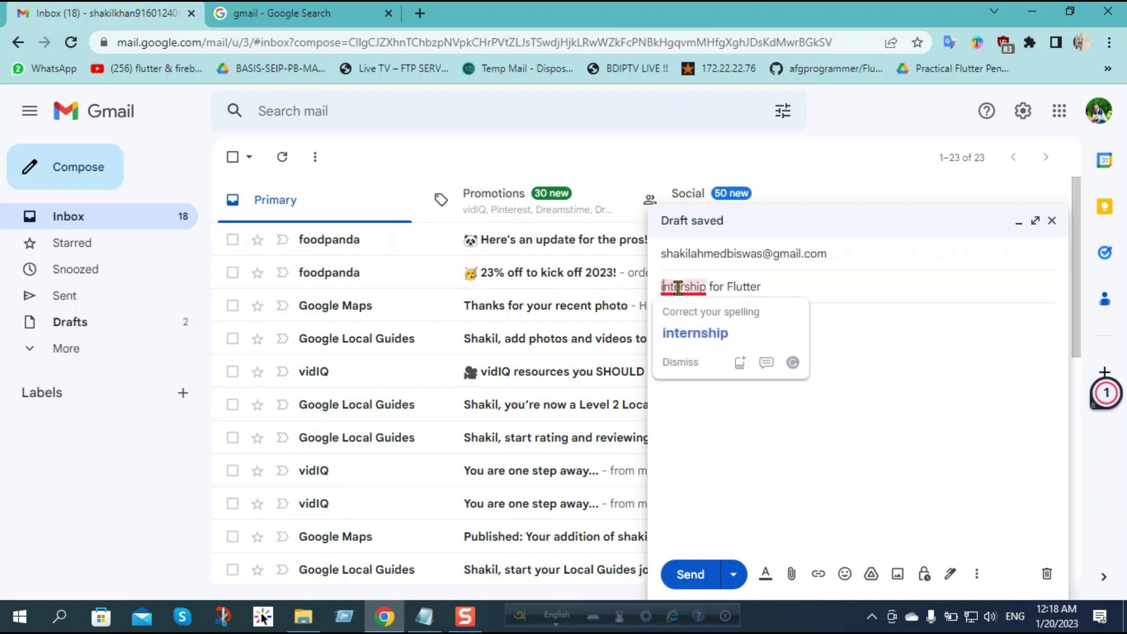
left_click(694, 346)
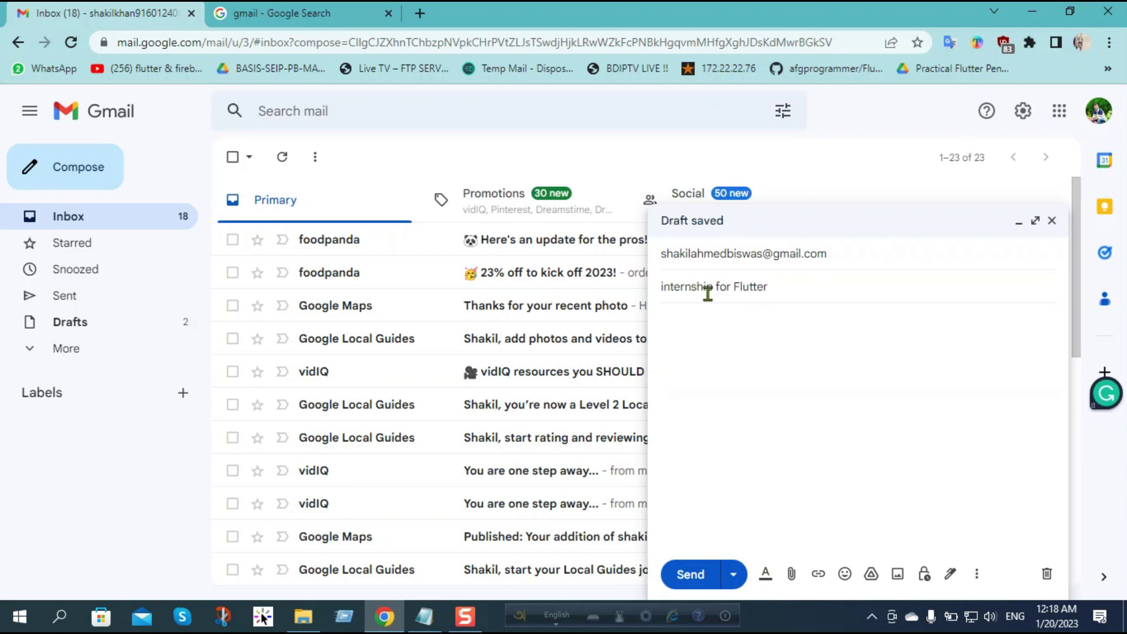
Step: Capitalise the subject's first letter and append a hyphen followed by the applicant's full name
left_click(668, 285)
key("BackSpace")
type("I")
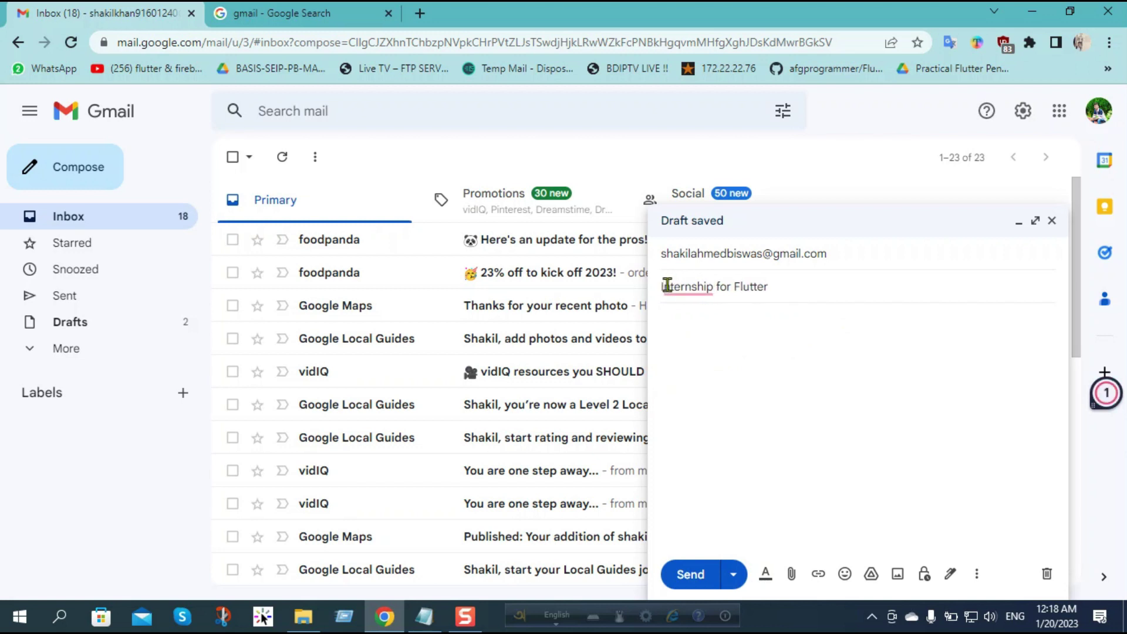
left_click(792, 278)
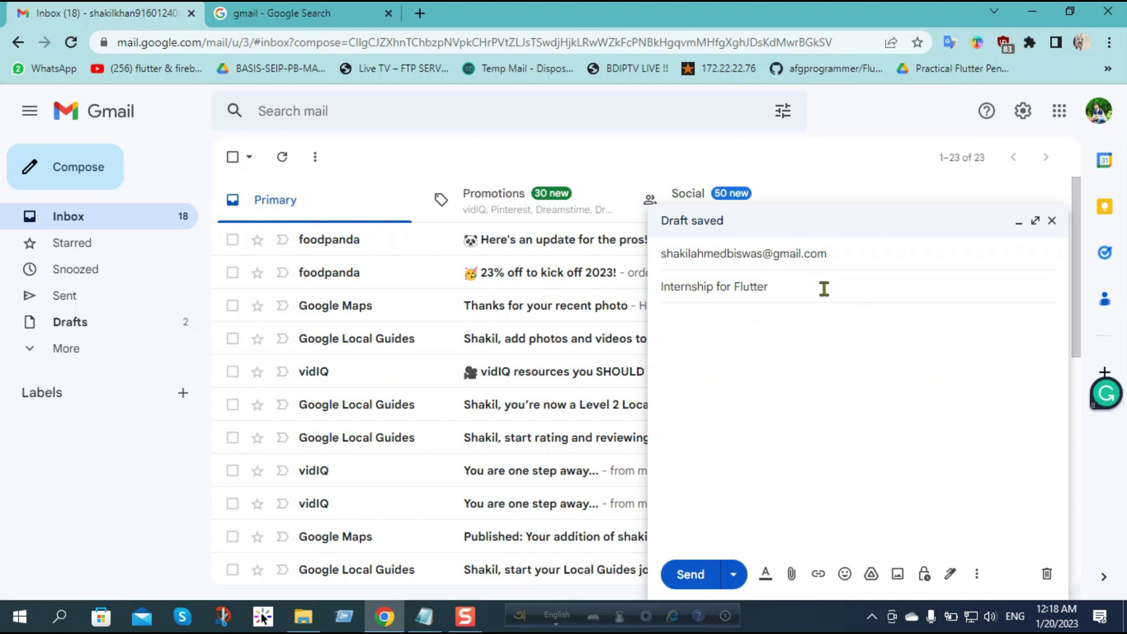
type("-")
left_click(672, 332)
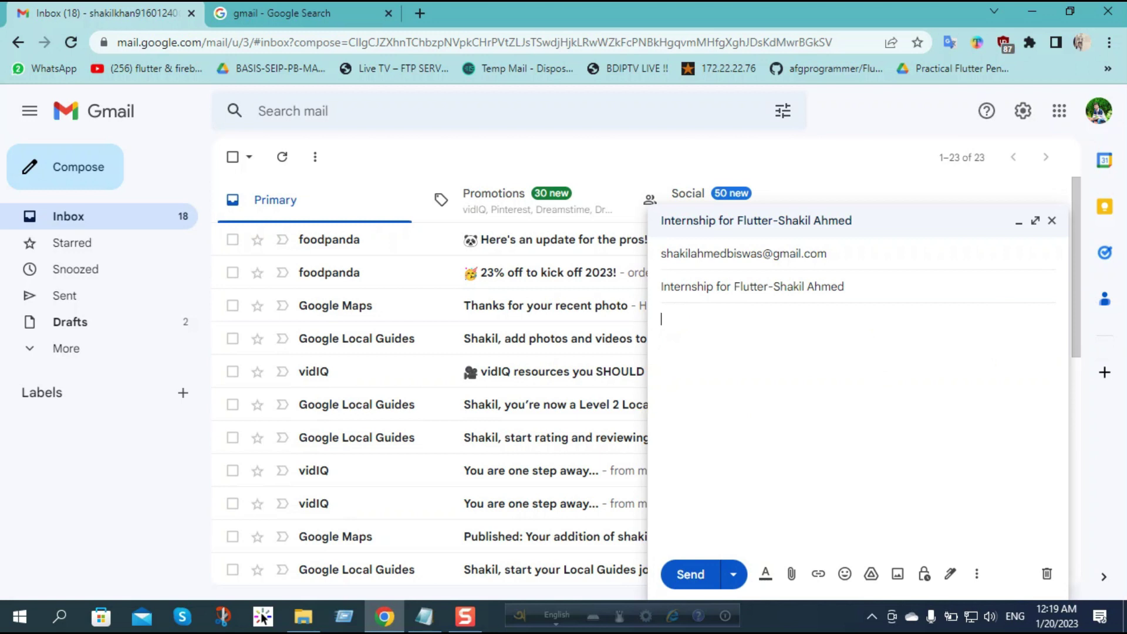
Step: Paste the cover letter copied from Notepad into the message body
key("alt+Tab")
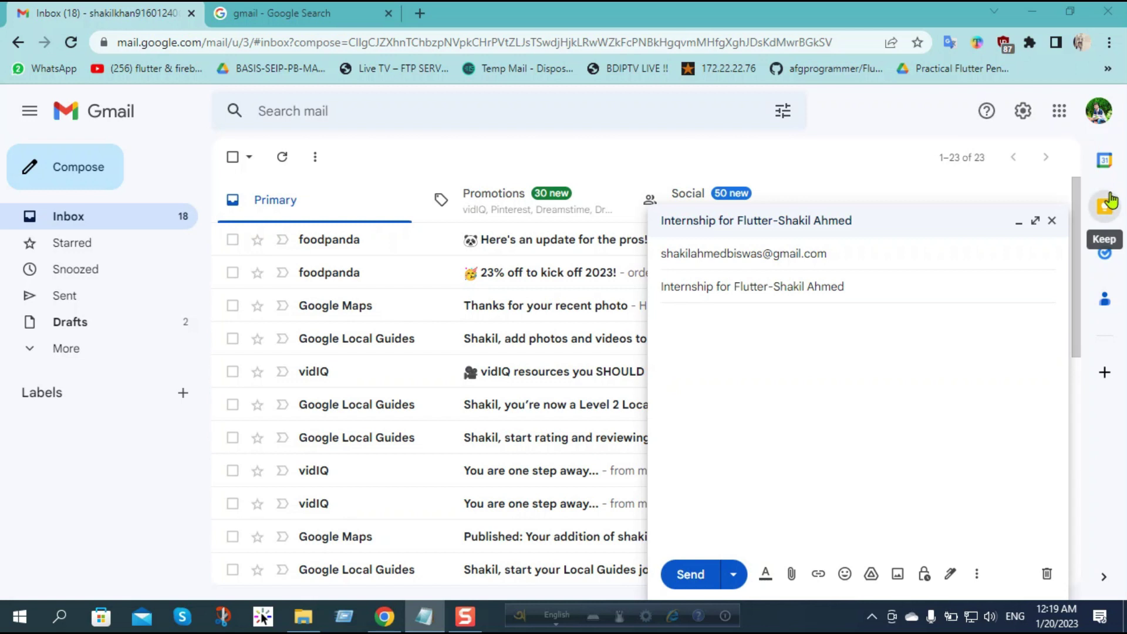
left_click(681, 318)
key("ctrl+v")
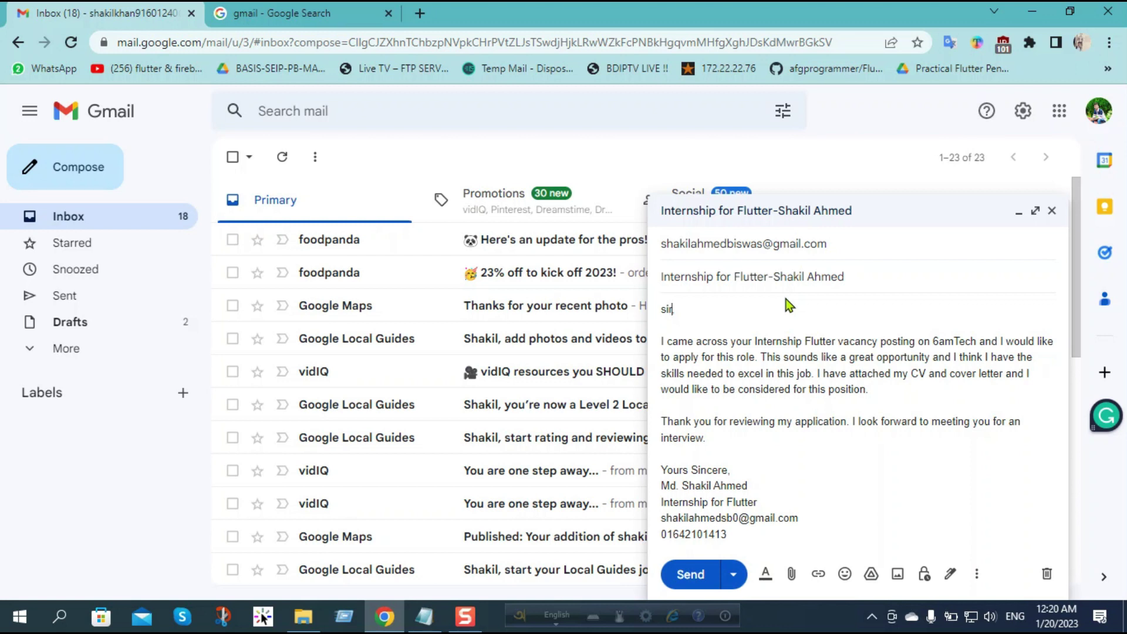
Step: Fix the comma after 'sir' and other punctuation in the pasted letter
key("BackSpace")
type(",")
type(",")
key("BackSpace")
type(",")
type(",")
type(",")
type(",")
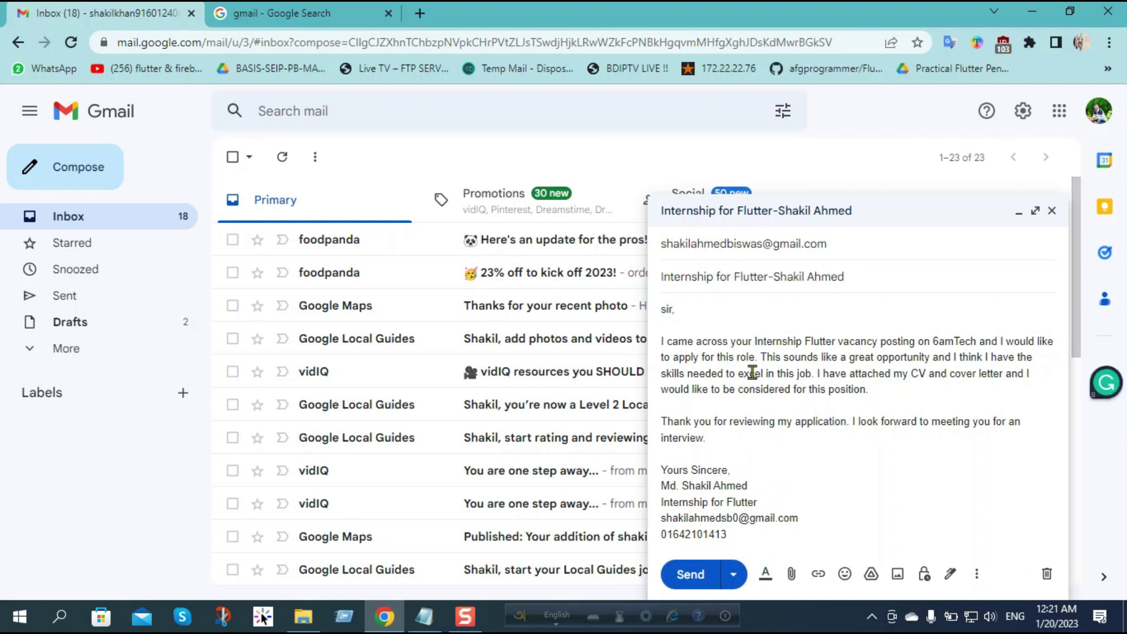
Step: Attach the Flutter internship CV PDF from the Downloads folder to the draft
left_click(773, 453)
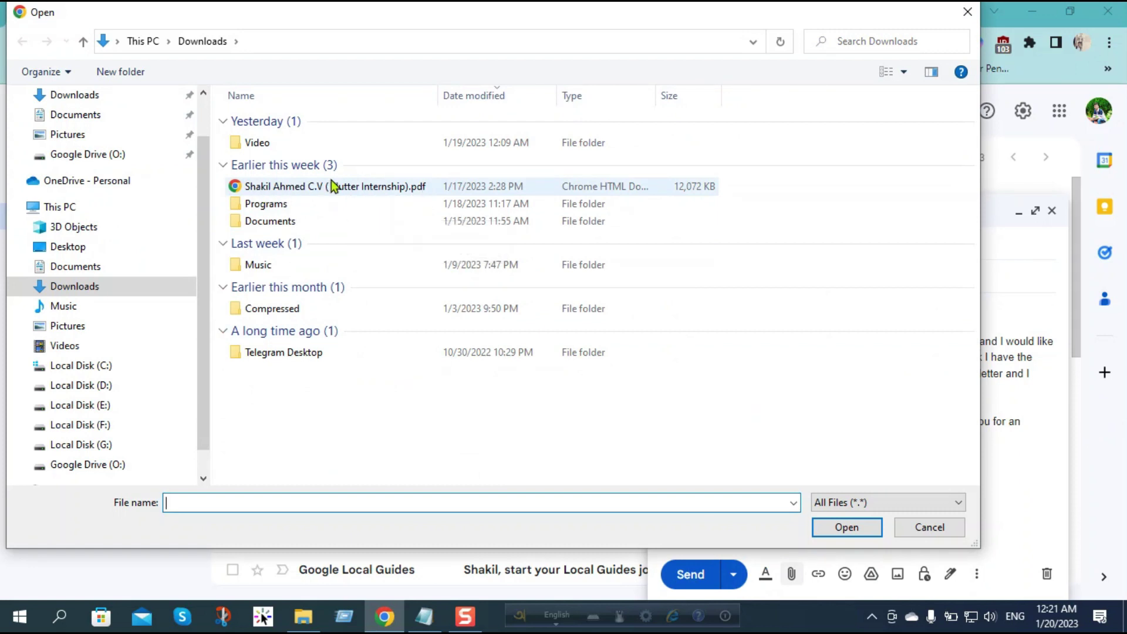
left_click(317, 189)
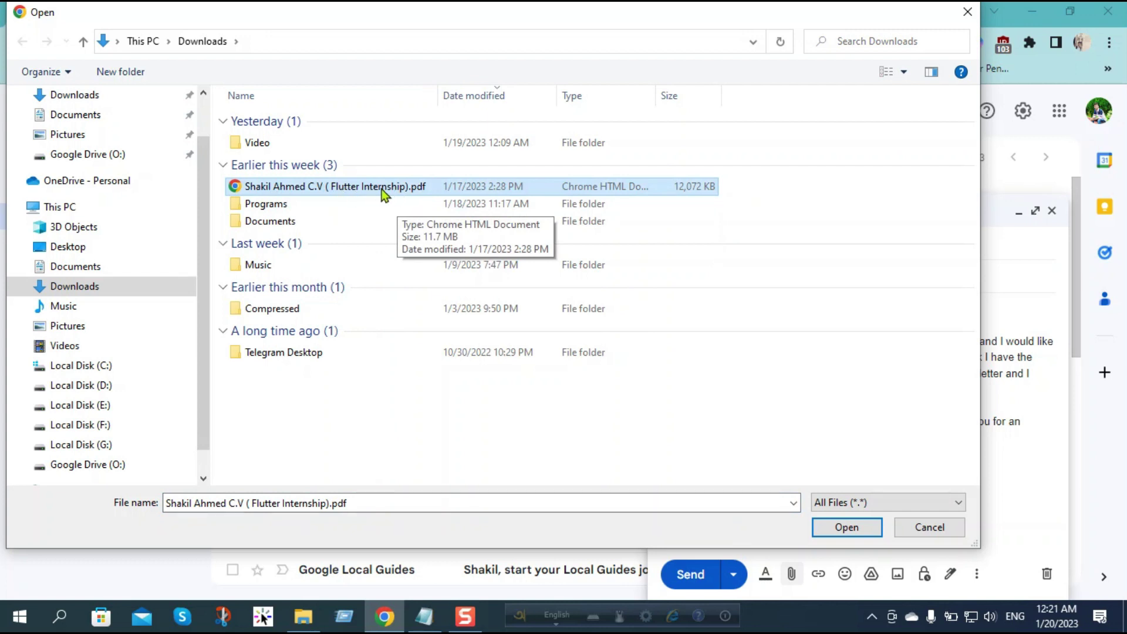
left_click(851, 527)
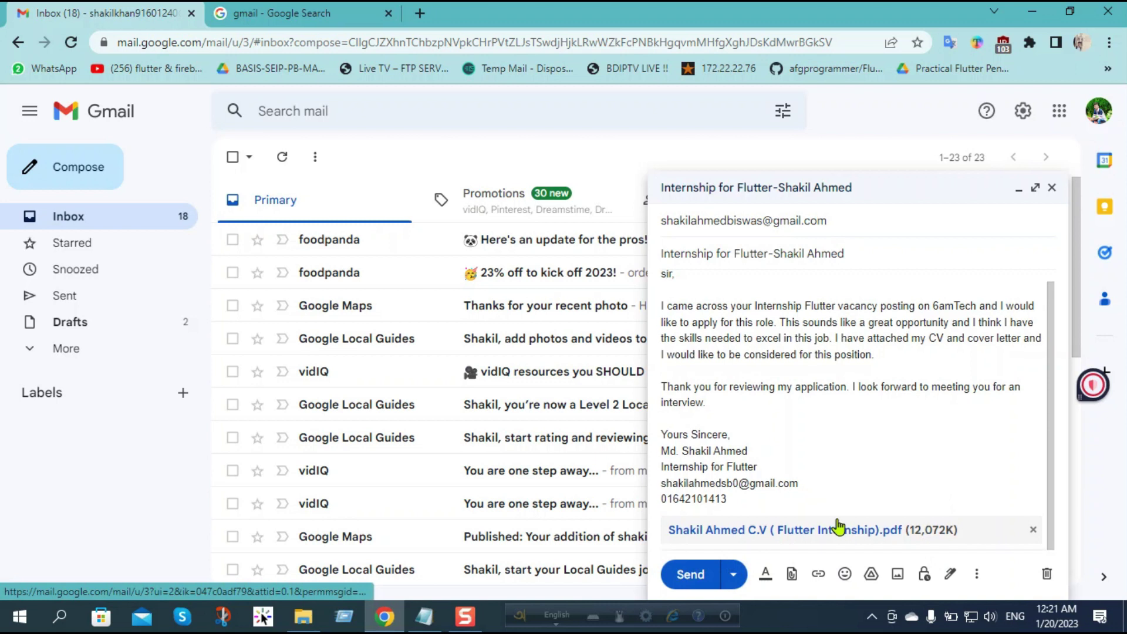
Step: Send the 'Internship for Flutter' application email with its CV attached
scroll(840, 522, "up", 1)
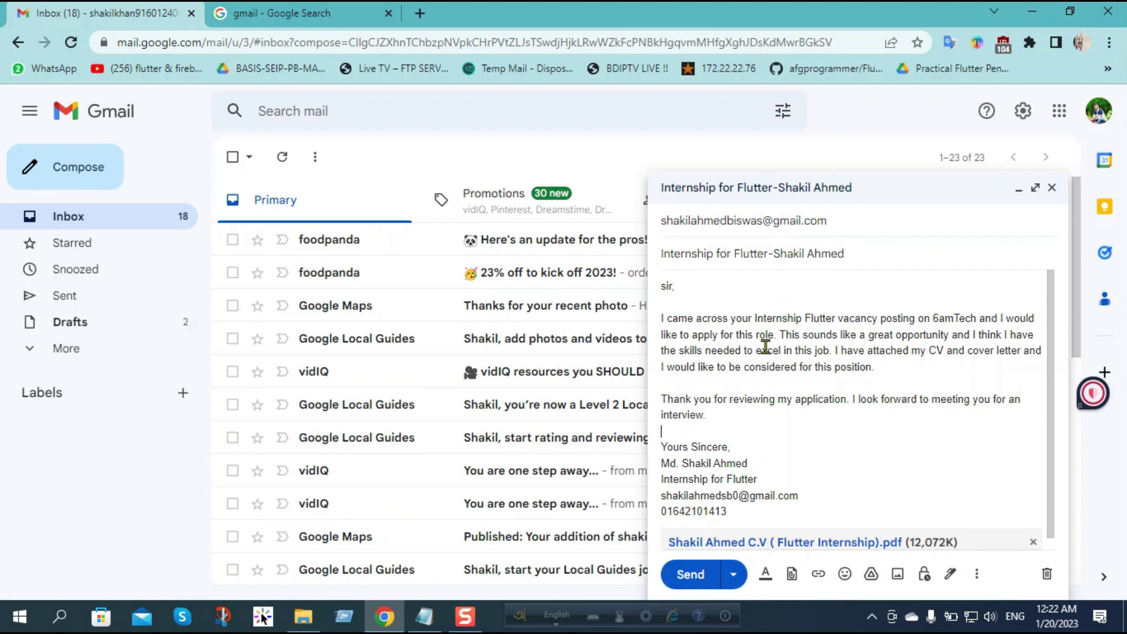
scroll(757, 423, "down", 1)
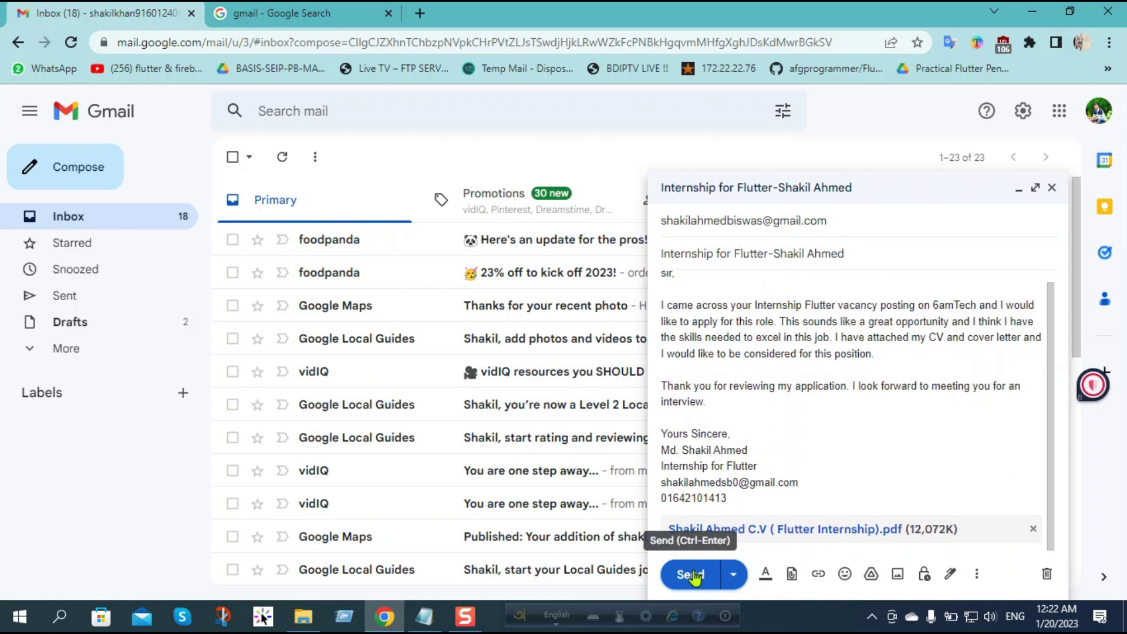
left_click(693, 576)
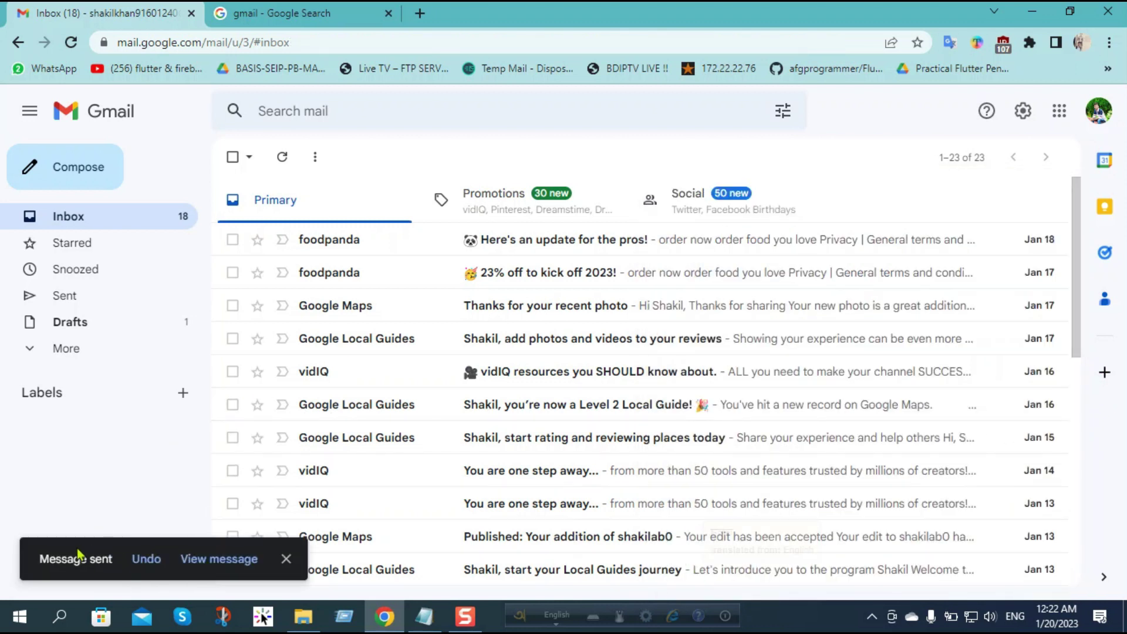
Step: Open the 'Internship for Flutter' message in Sent and review its cover letter and CV attachment
left_click(83, 298)
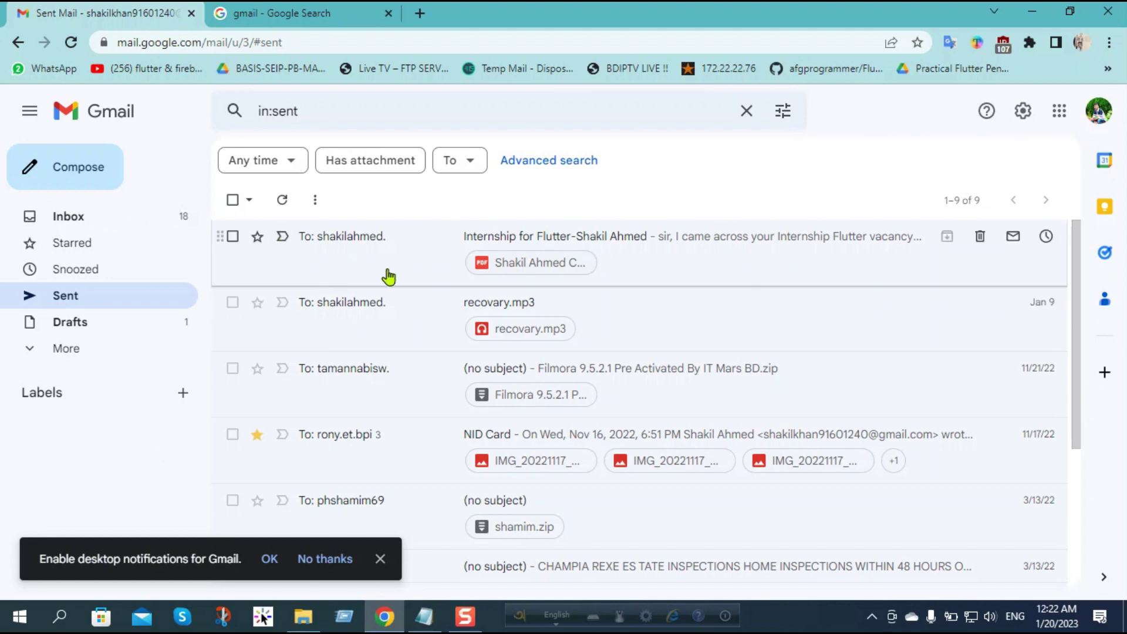
left_click(446, 259)
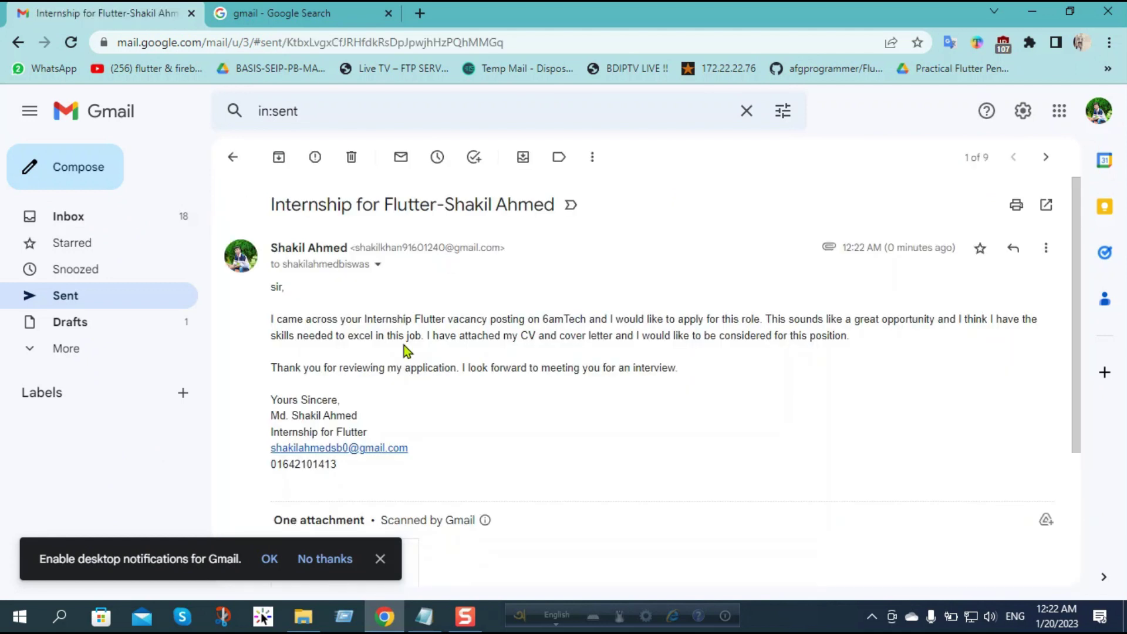
scroll(404, 345, "down", 3)
scroll(442, 411, "up", 3)
scroll(477, 386, "down", 3)
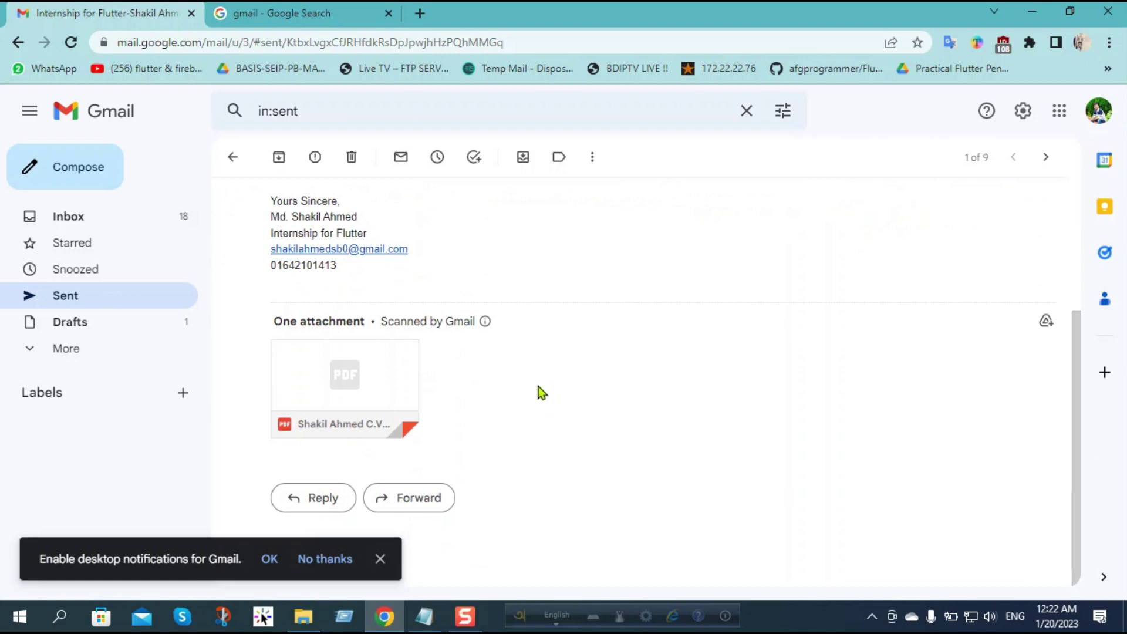
scroll(540, 387, "up", 3)
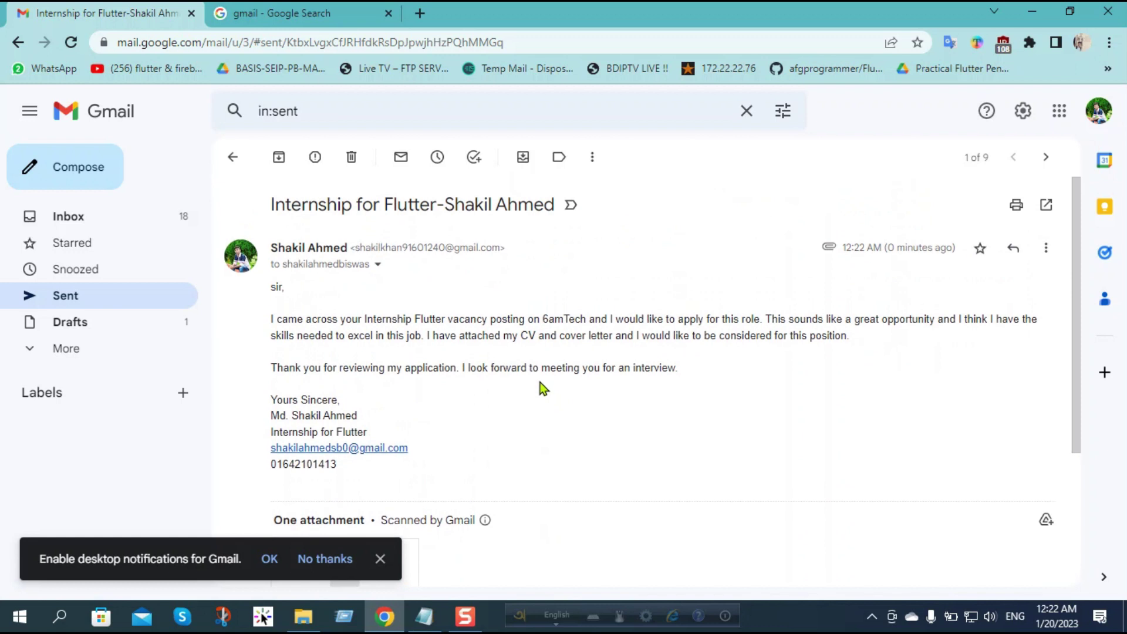
scroll(519, 392, "down", 3)
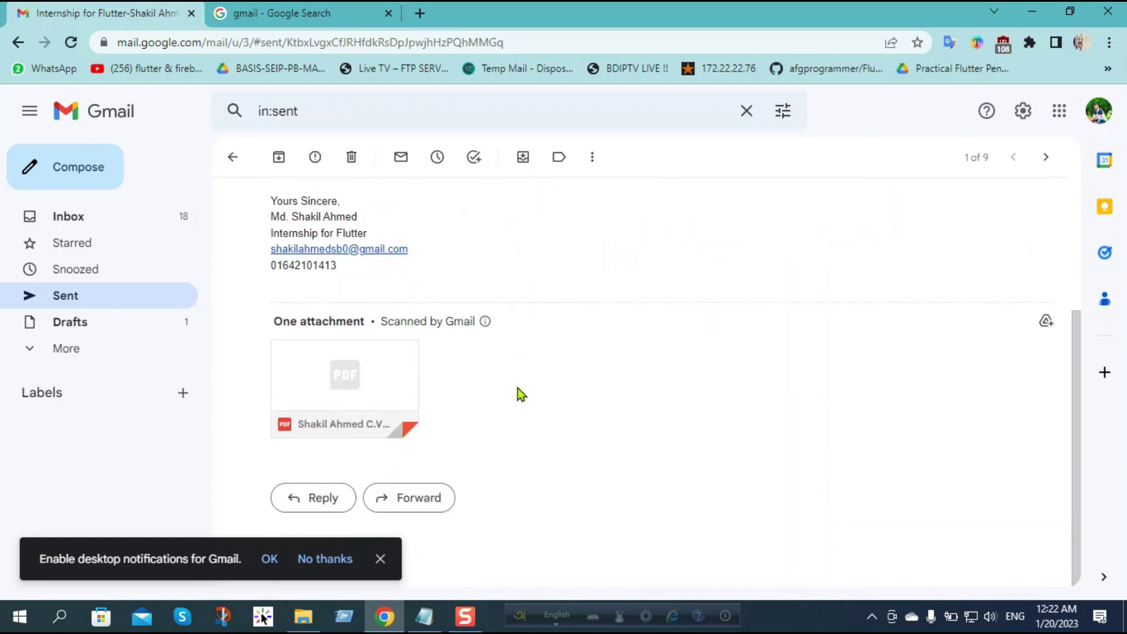
scroll(519, 388, "up", 3)
scroll(520, 389, "down", 3)
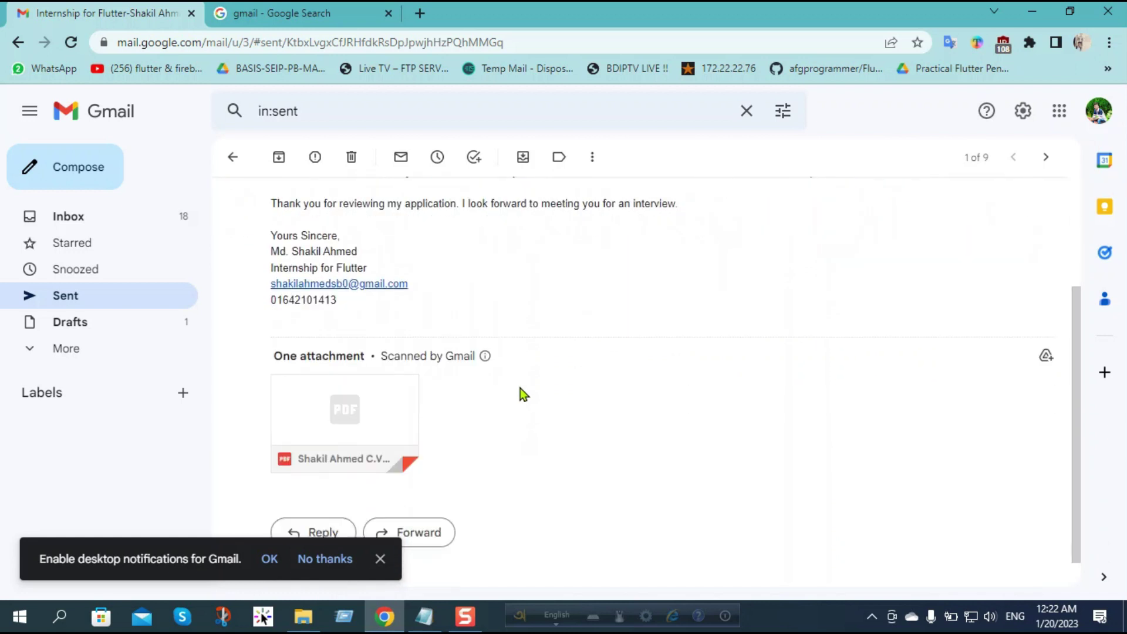